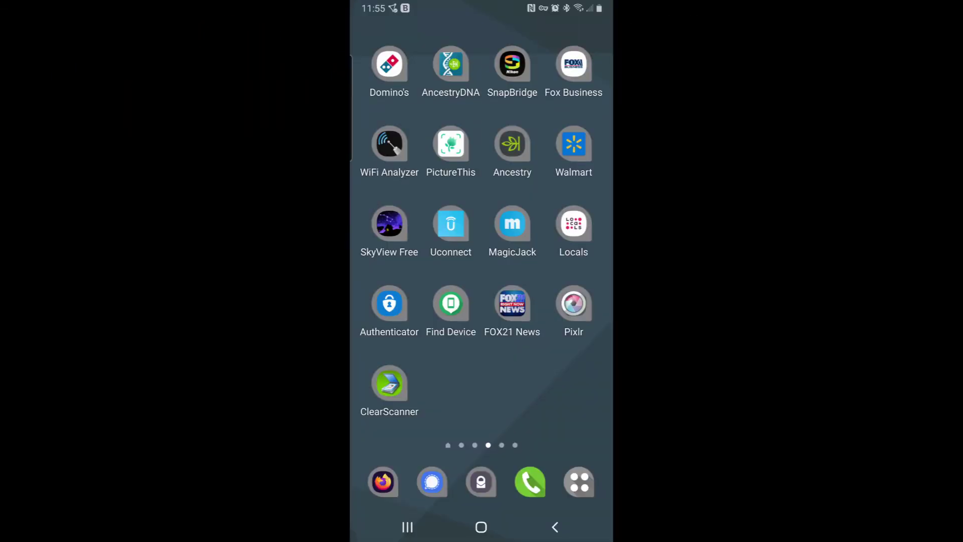
Start a new ClearScanner document with a whitened camera scan of the handwritten Page 1 sheet
left_click(389, 384)
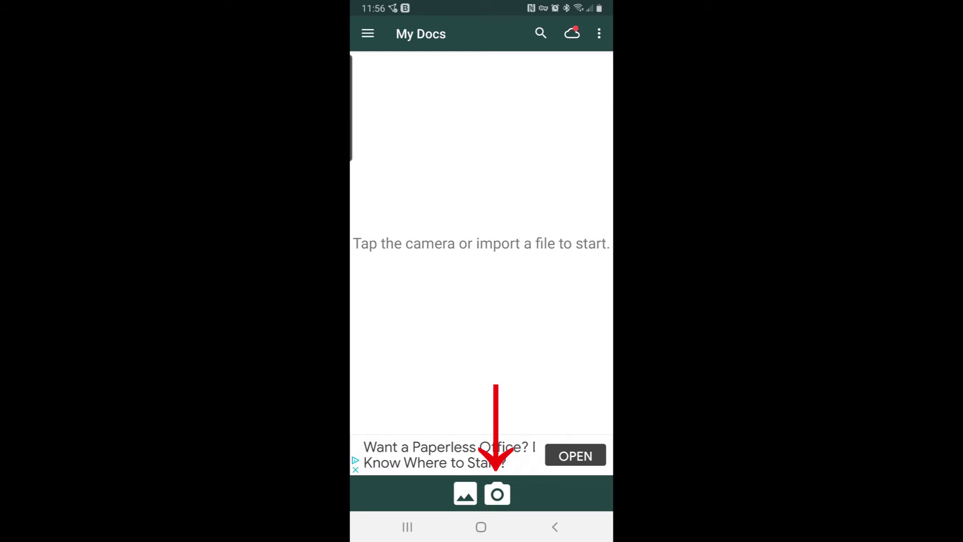
left_click(496, 493)
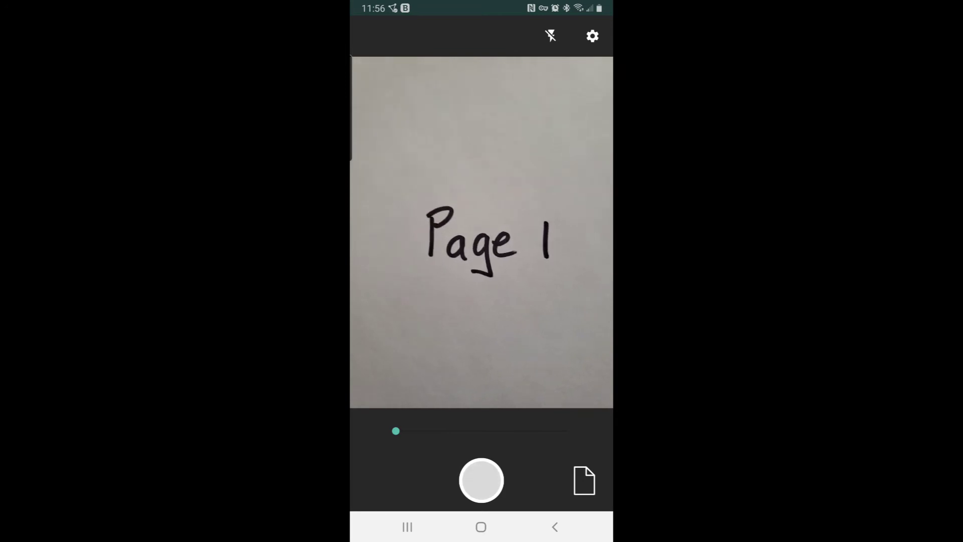
left_click(481, 480)
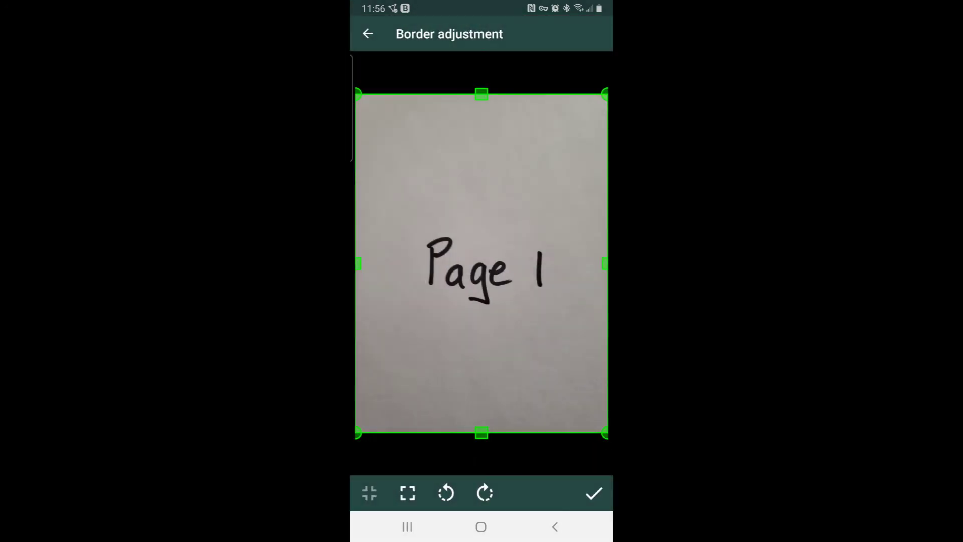
left_click(594, 493)
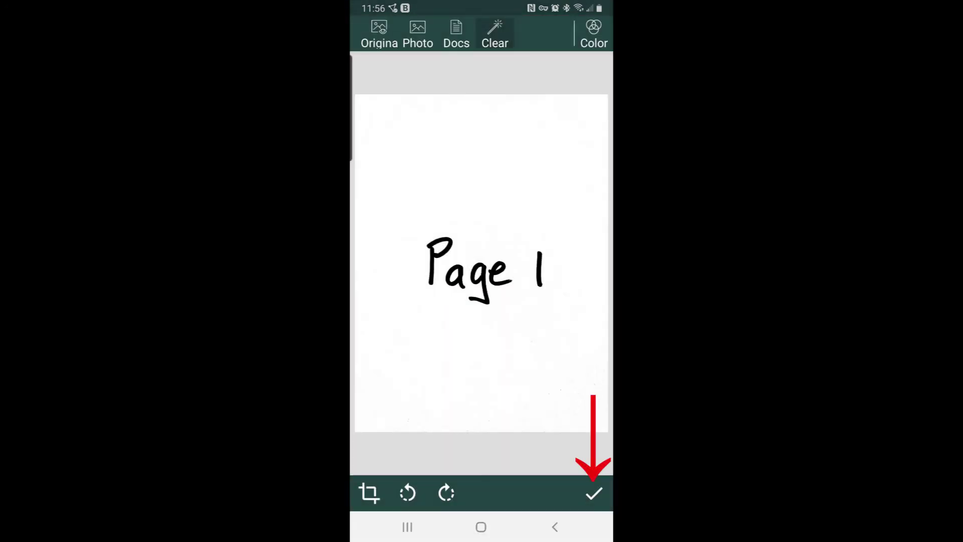
left_click(595, 493)
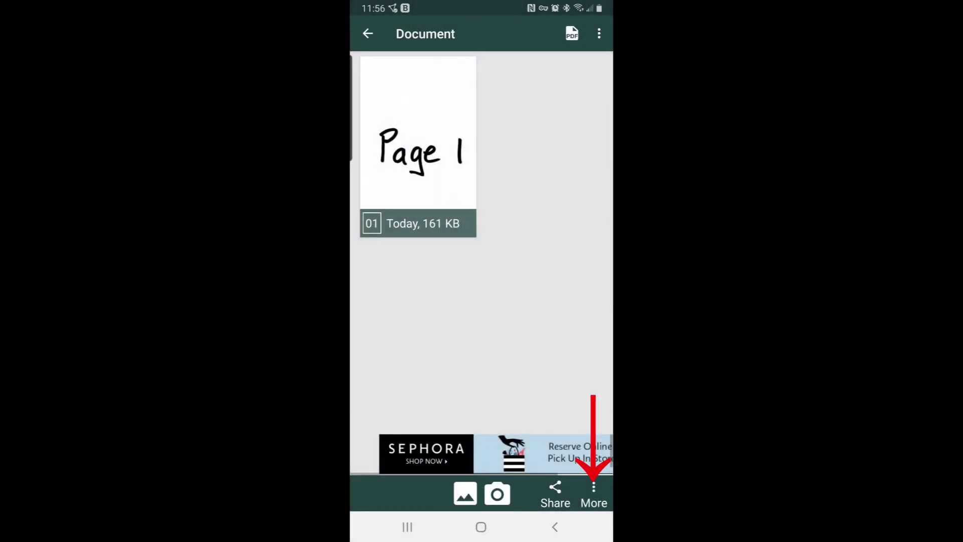
Preview Page 1 at full size and return to the document's page list
left_click(418, 147)
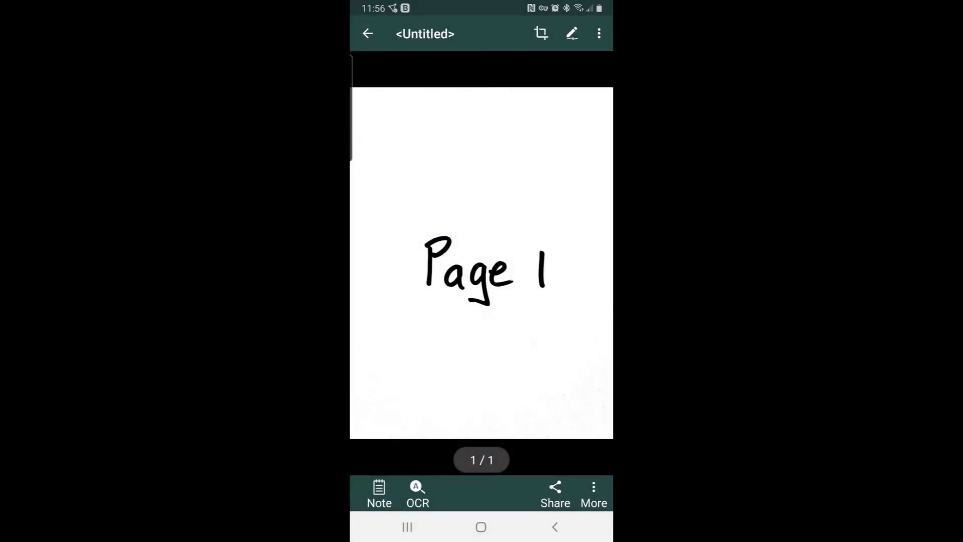
left_click(555, 527)
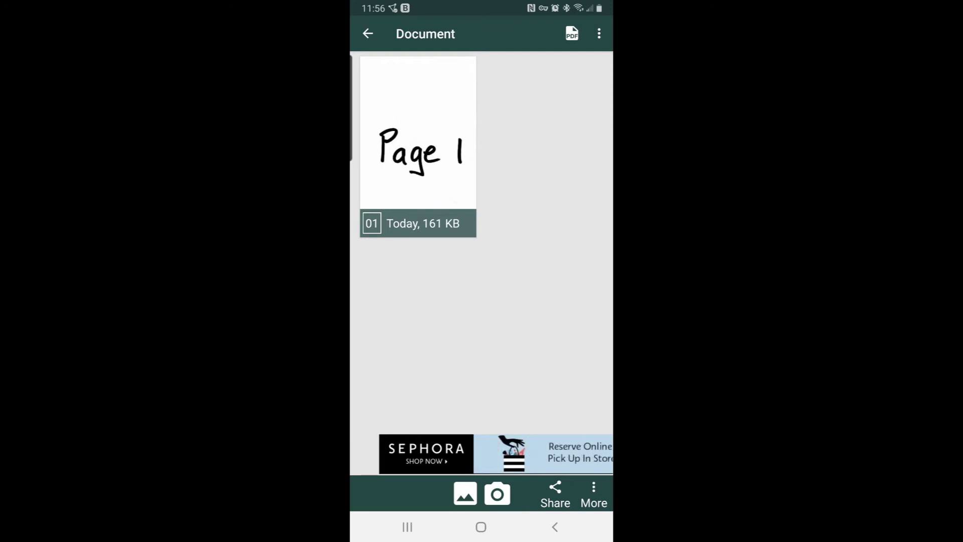
Scan the handwritten Page 2 sheet with the Clear filter as the document's second page
left_click(497, 493)
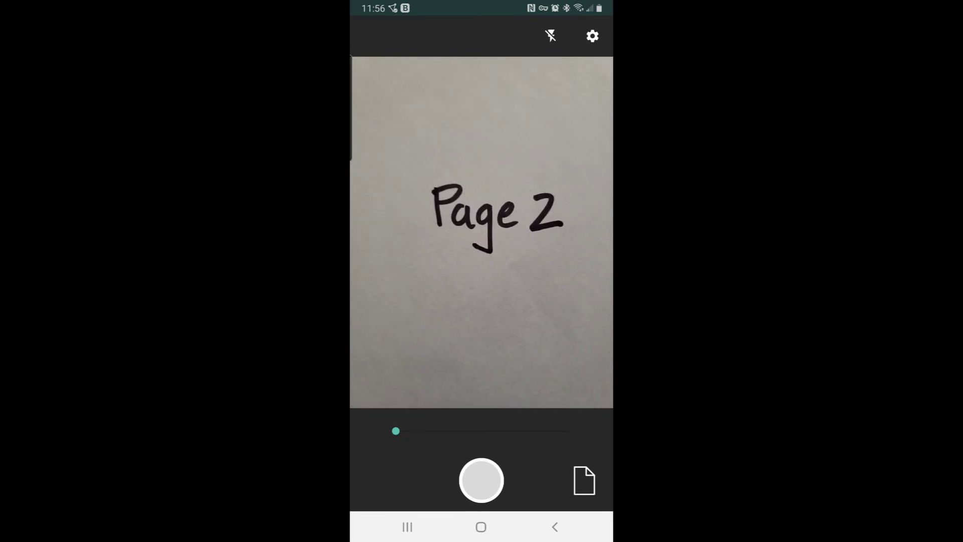
left_click(481, 480)
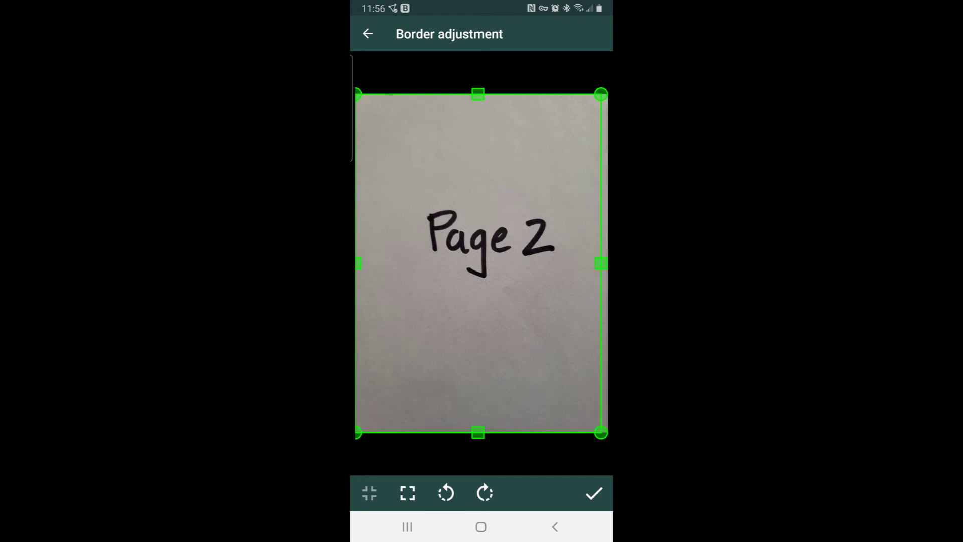
left_click(594, 492)
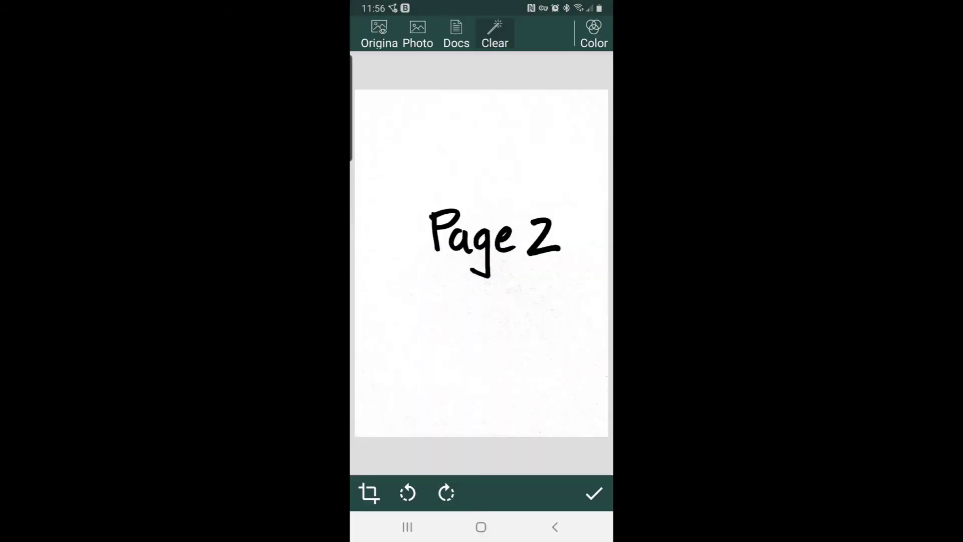
left_click(593, 493)
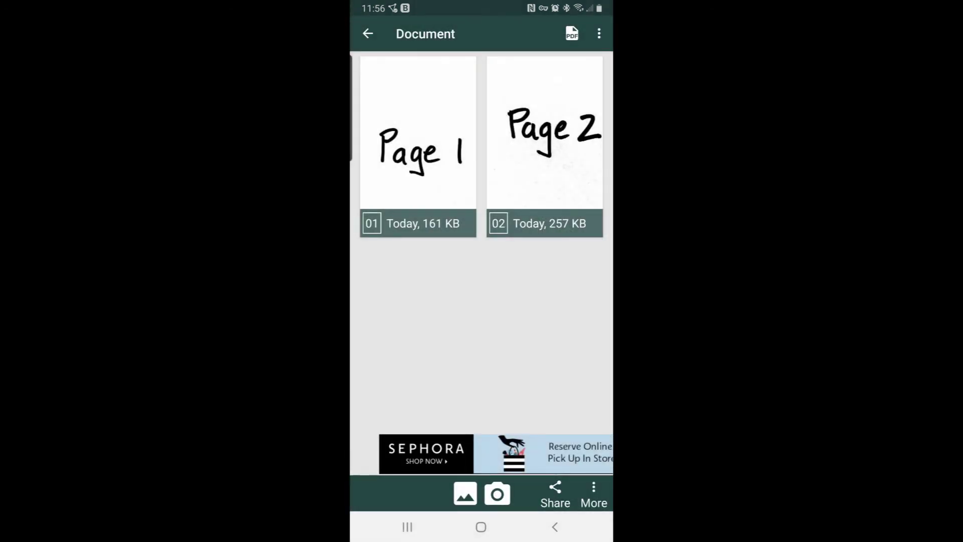
Reopen the hw 1 document from the documents list
left_click(554, 527)
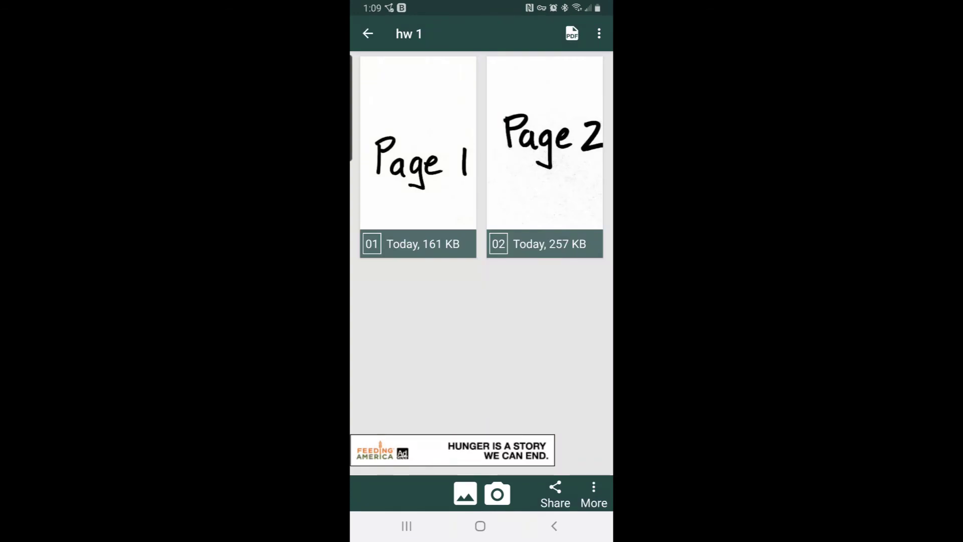
left_click(368, 34)
left_click(436, 87)
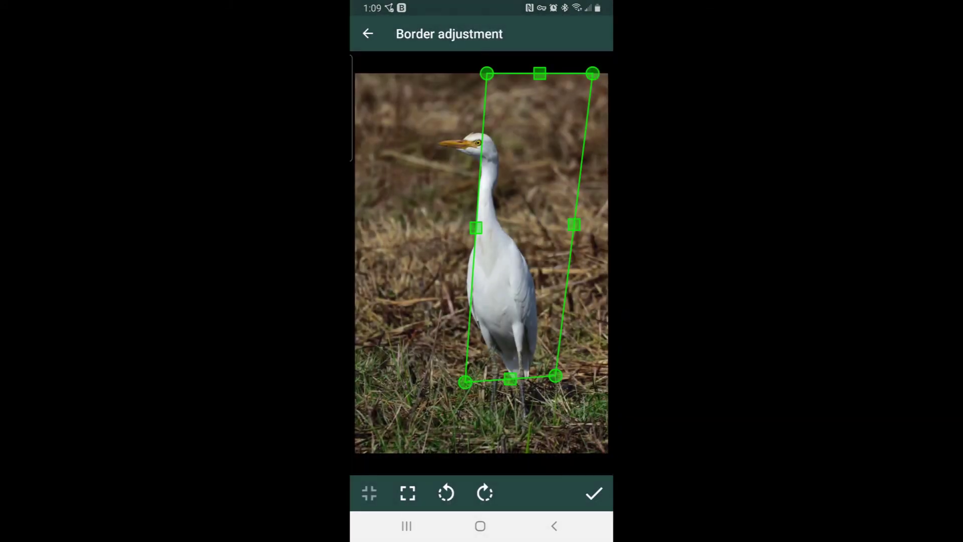
Crop the imported egret photo tightly around the bird and add it as page 03
left_click_drag(486, 74, 371, 73)
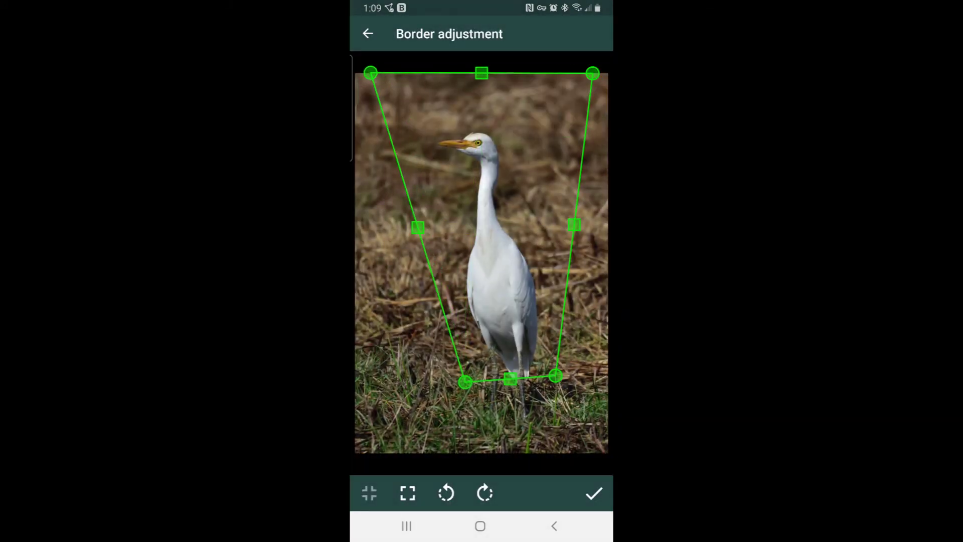
mouse_move(465, 382)
left_mouse_down()
mouse_move(449, 396)
mouse_move(369, 401)
left_mouse_up()
left_click_drag(555, 375, 591, 431)
left_click_drag(369, 401, 371, 431)
left_click(594, 493)
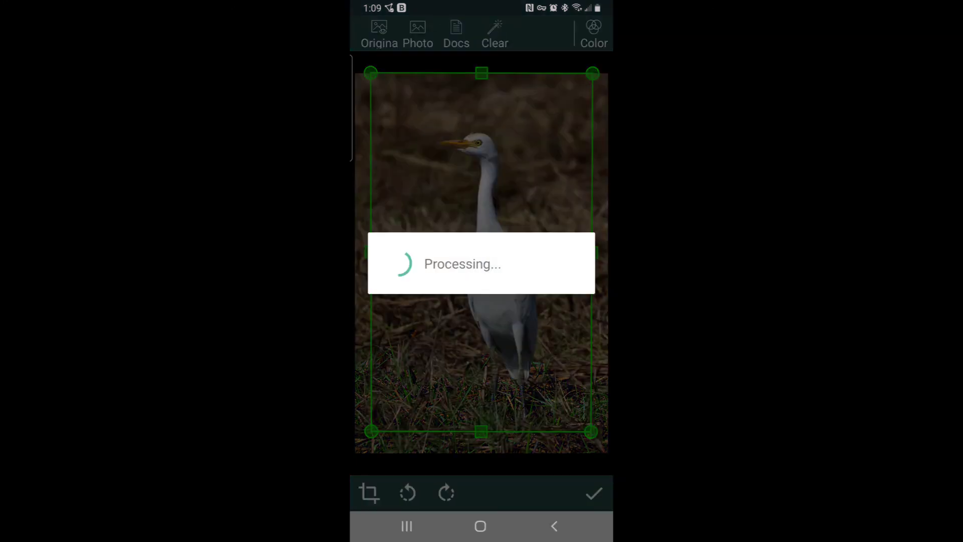
left_click(594, 493)
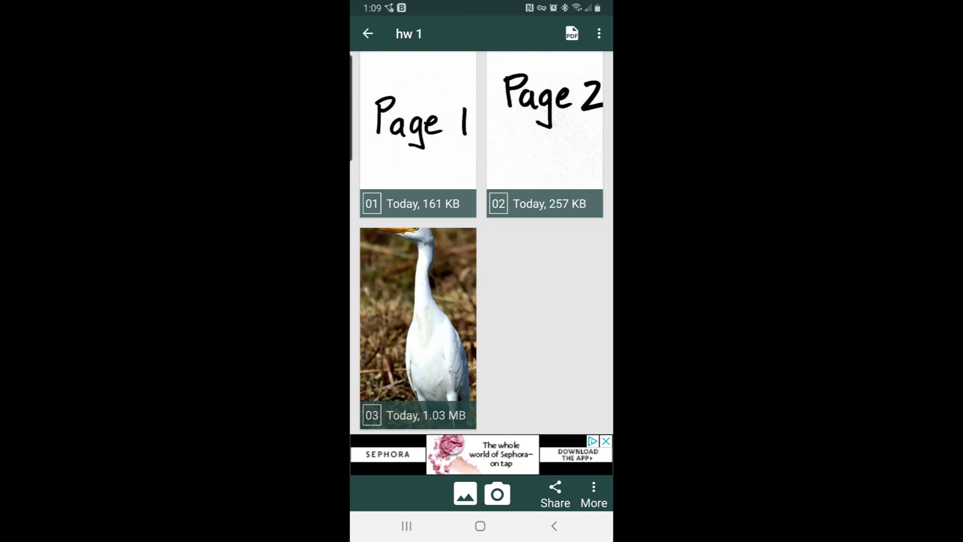
Browse hw 1's Share and More export options (email, print, gallery, storage) without exporting
left_click(554, 494)
left_click(554, 526)
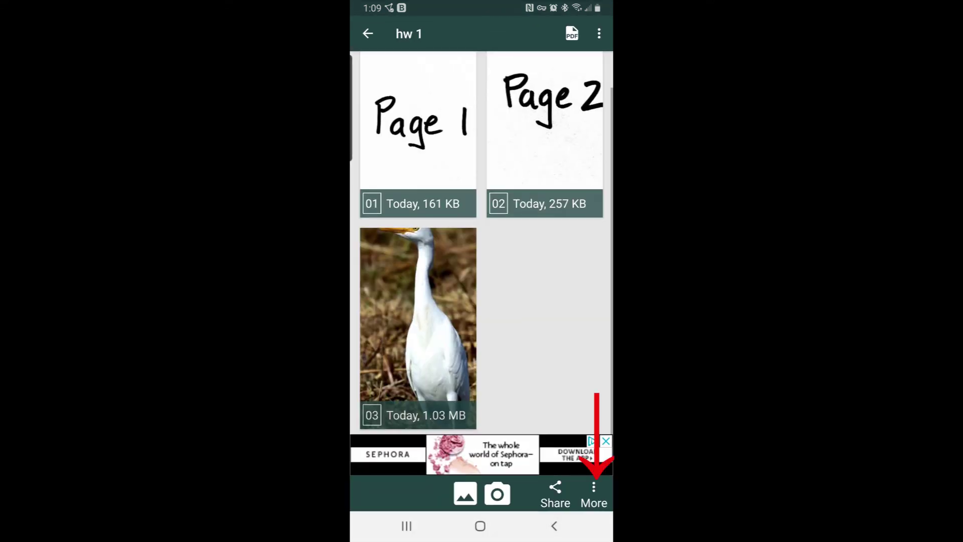
left_click(594, 494)
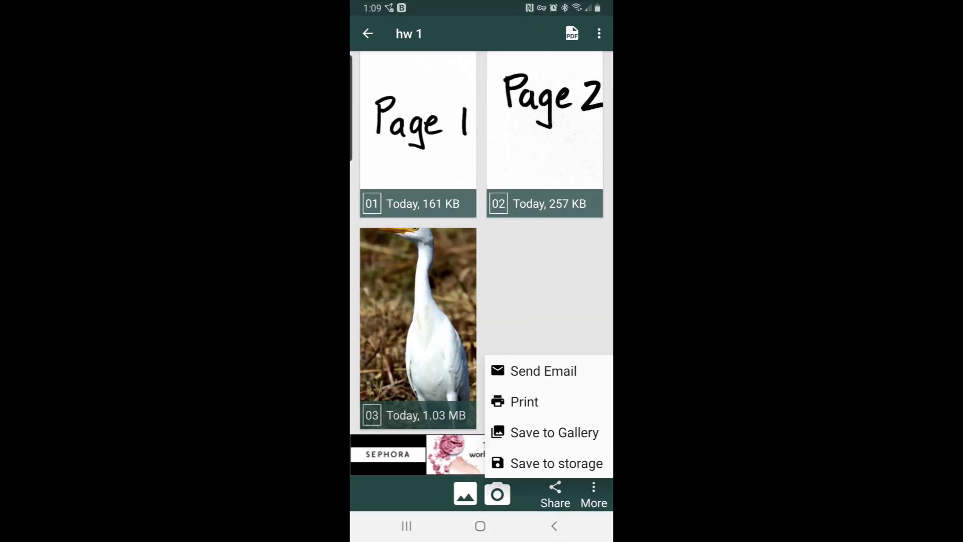
left_click(555, 526)
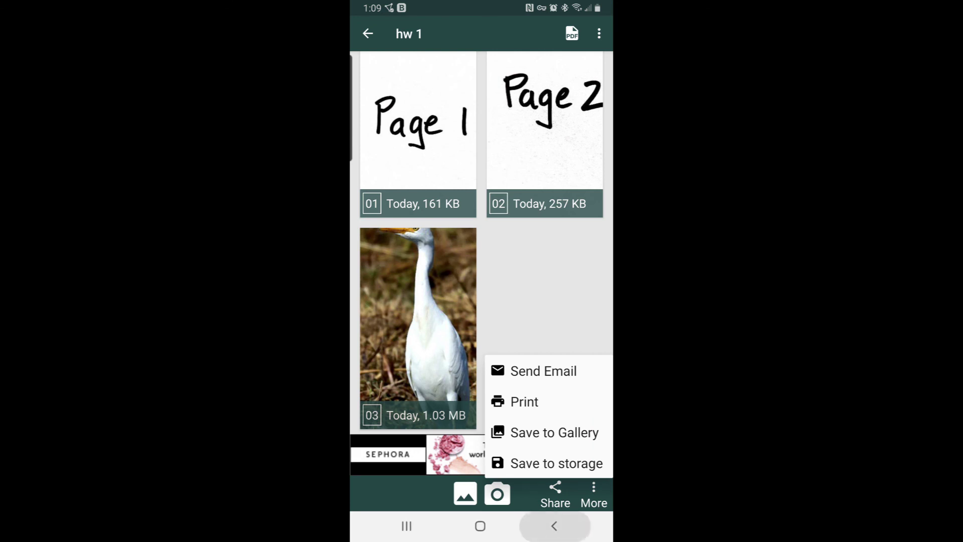